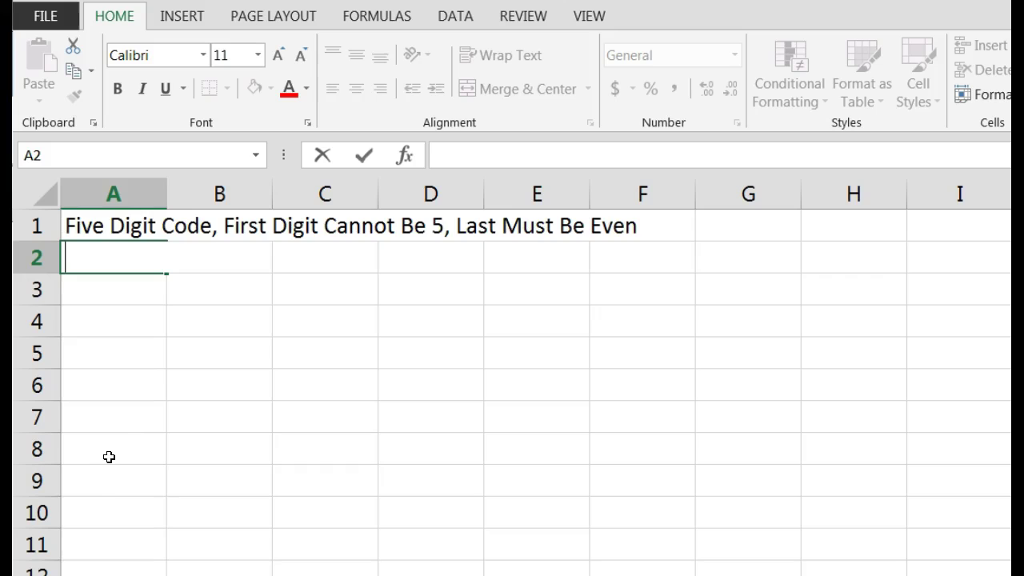
# Enter the headings 1st, 2nd, 3rd, 4th and 5th across cells A2 to E2.
pyautogui.click(112, 443)
pyautogui.click(130, 262)
pyautogui.click(132, 290)
pyautogui.click(130, 258)
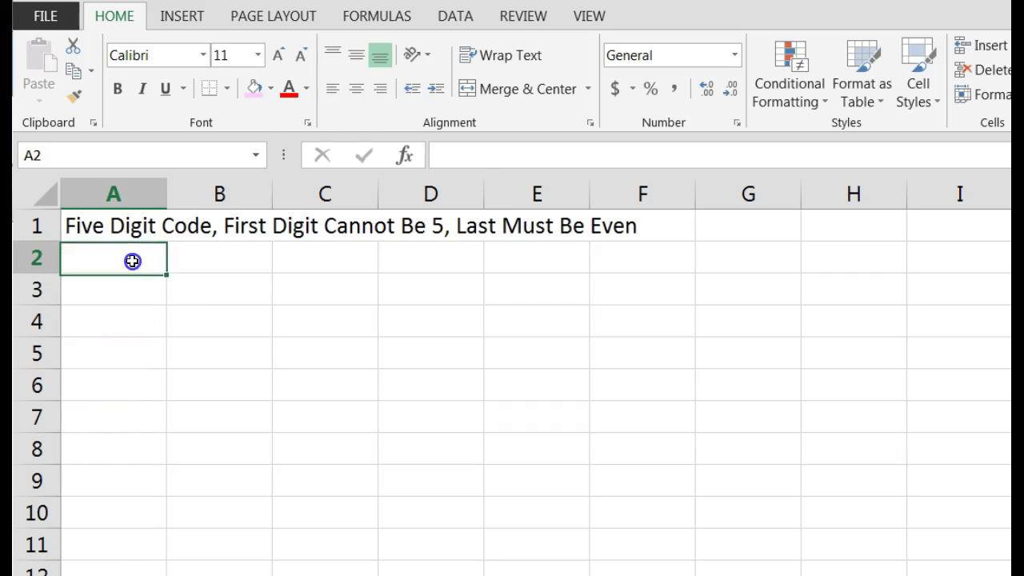
pyautogui.write('1s')
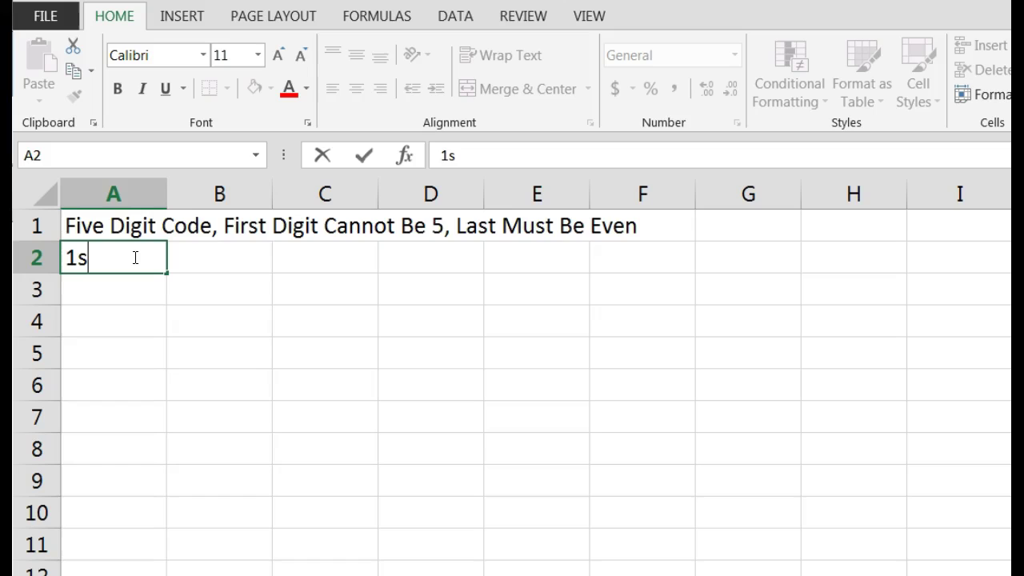
pyautogui.write('t')
pyautogui.press('Tab')
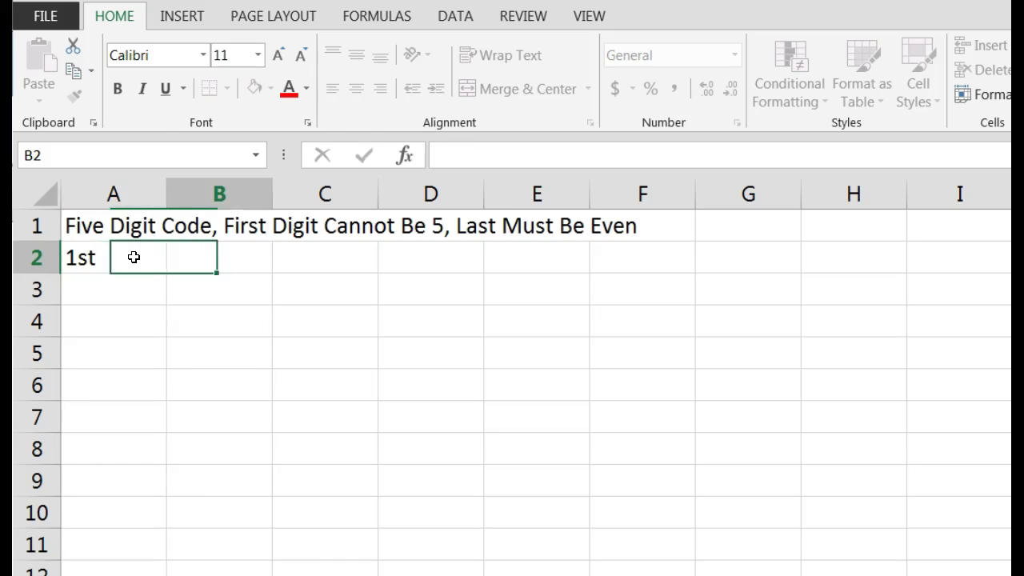
pyautogui.write('2nd')
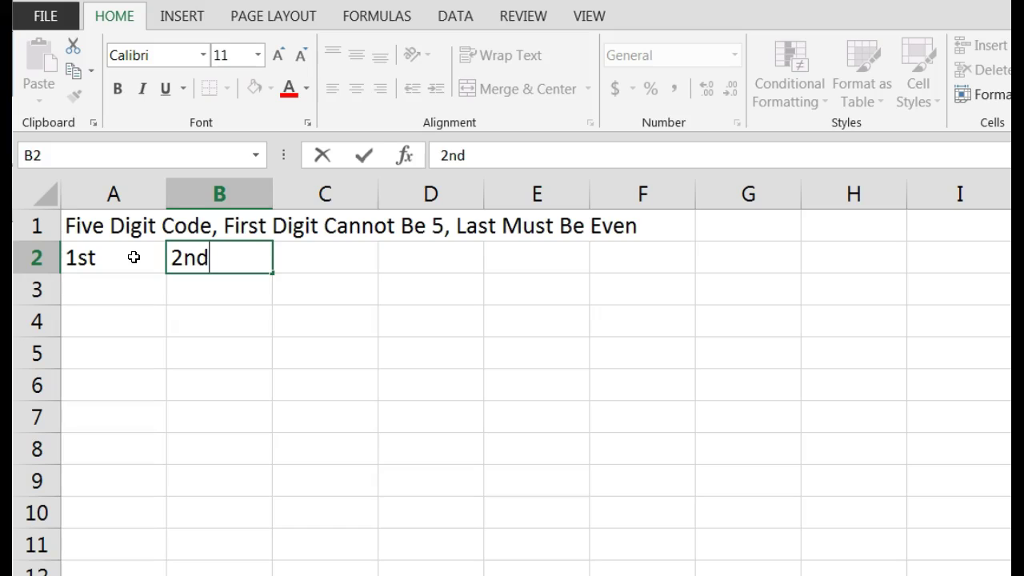
pyautogui.press('Tab')
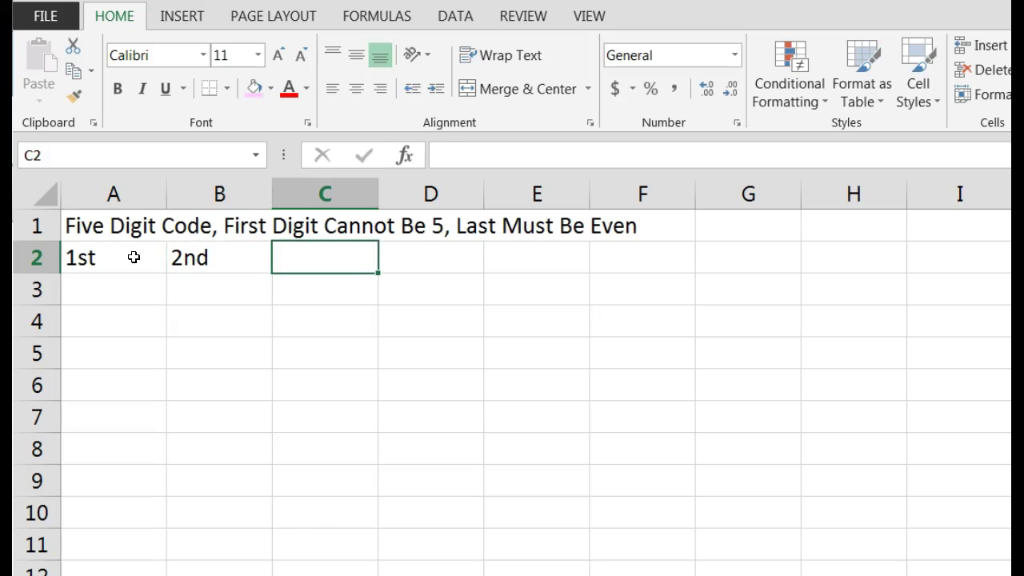
pyautogui.write('3rd')
pyautogui.press('Tab')
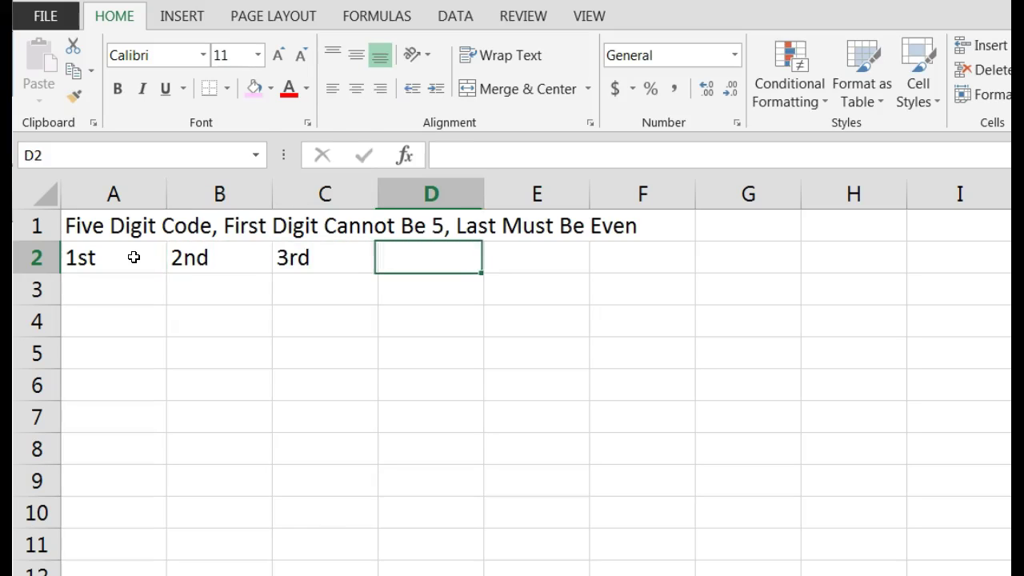
pyautogui.write('4th')
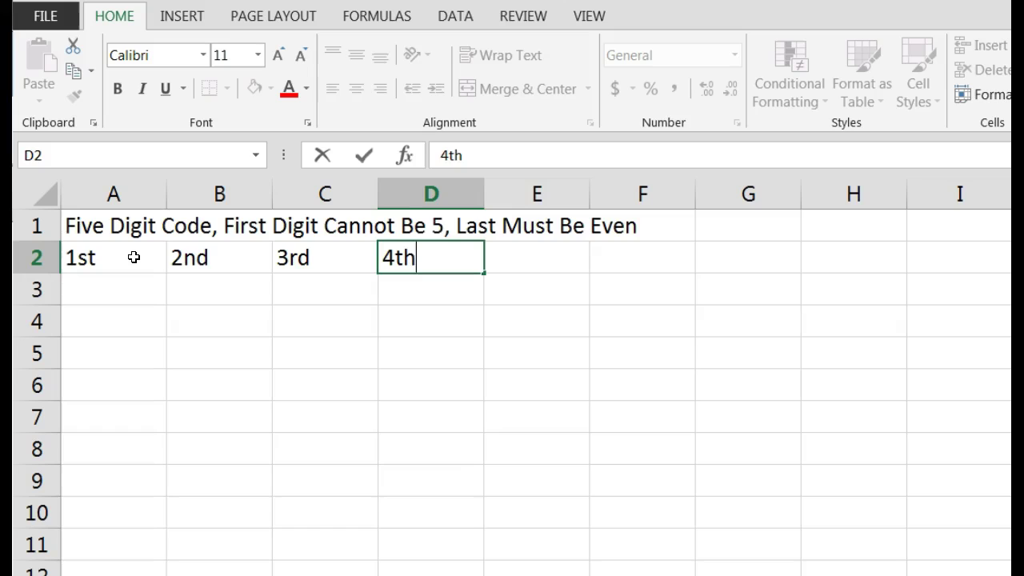
pyautogui.press('Tab')
pyautogui.write('5th')
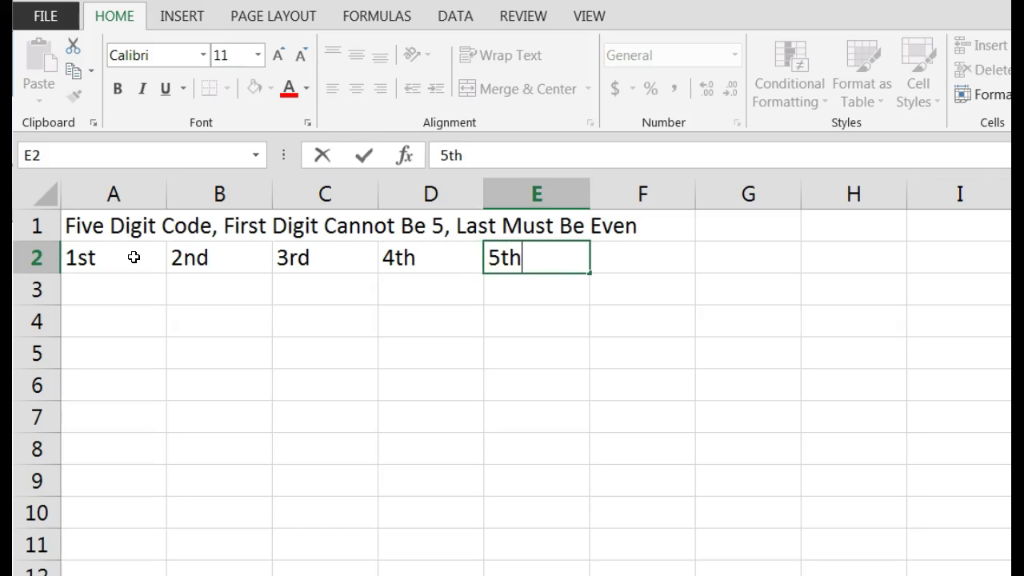
pyautogui.press('Return')
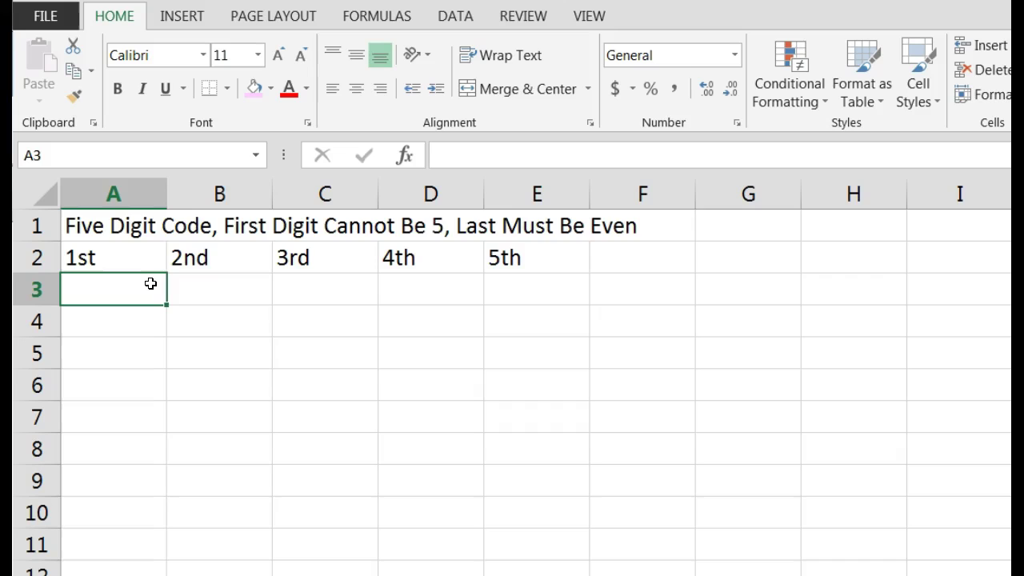
# Enter the number of choices for each digit in A3 to E3: 9, 10, 10, 10 and 5.
pyautogui.write('9')
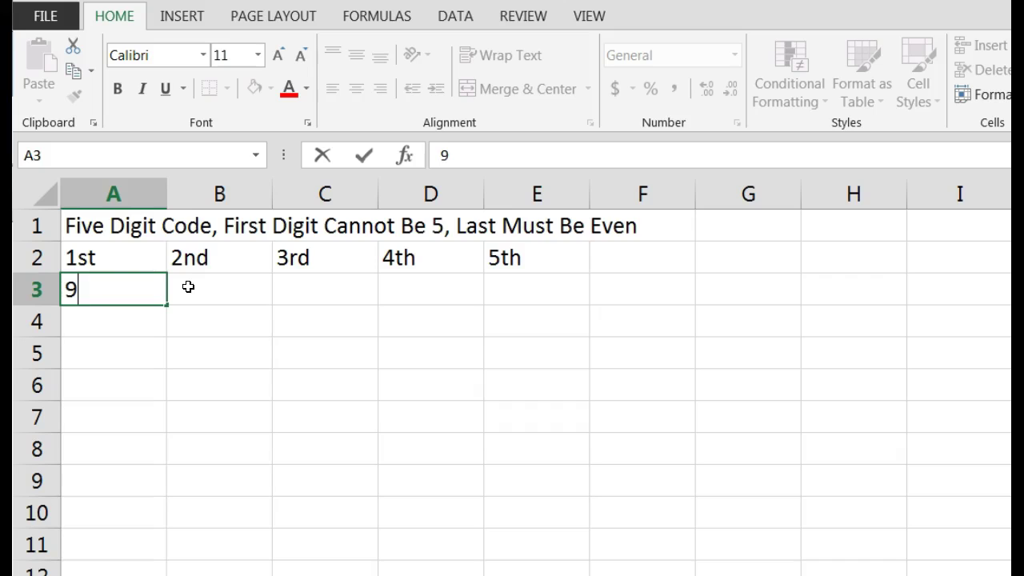
pyautogui.click(188, 286)
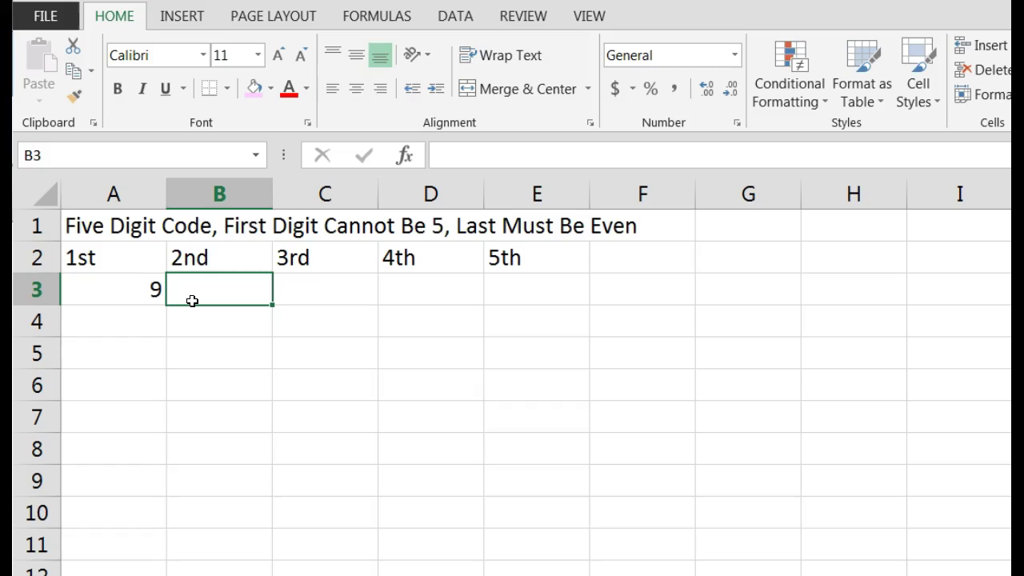
pyautogui.write('10')
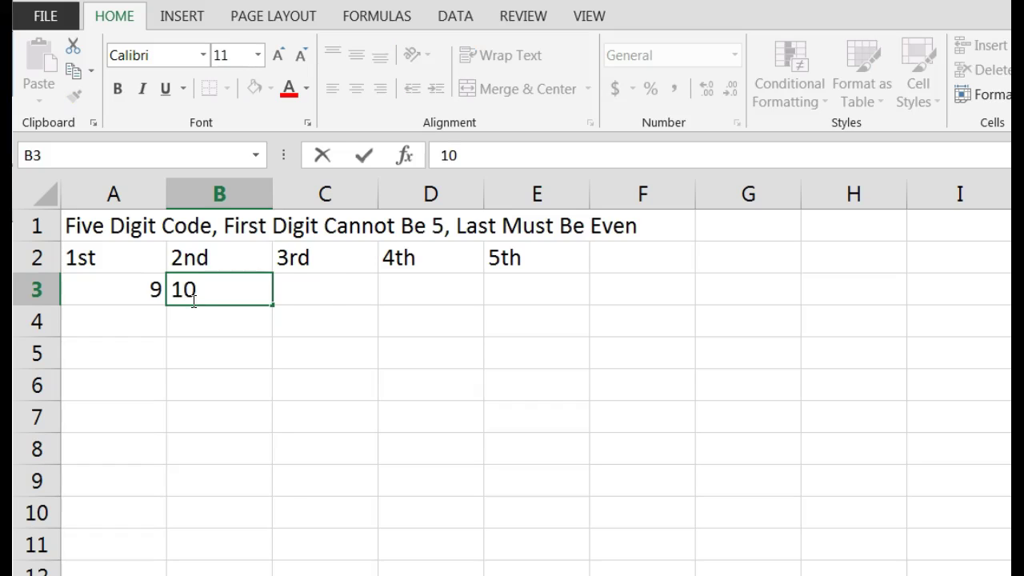
pyautogui.click(299, 298)
pyautogui.write('10')
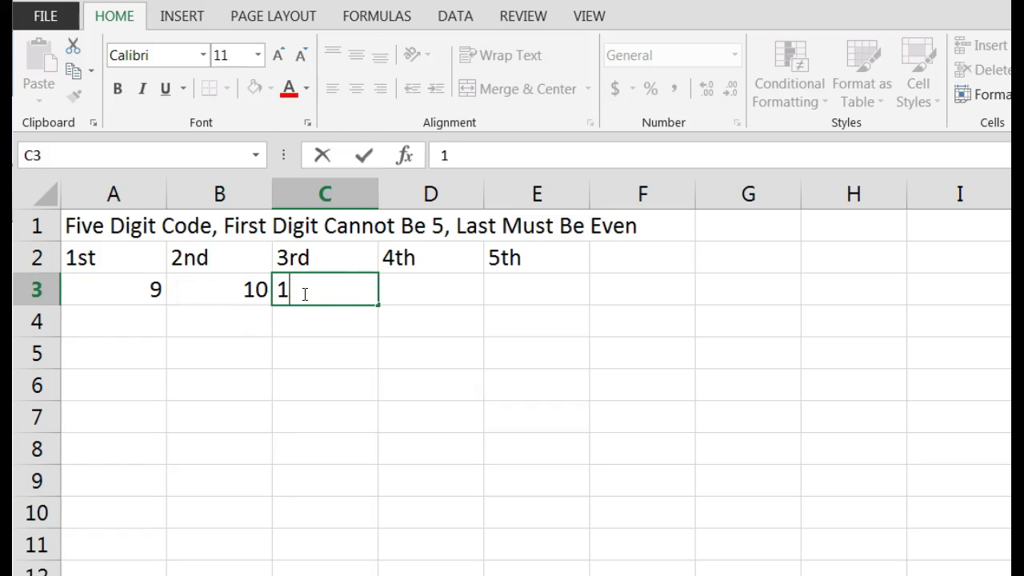
pyautogui.click(416, 284)
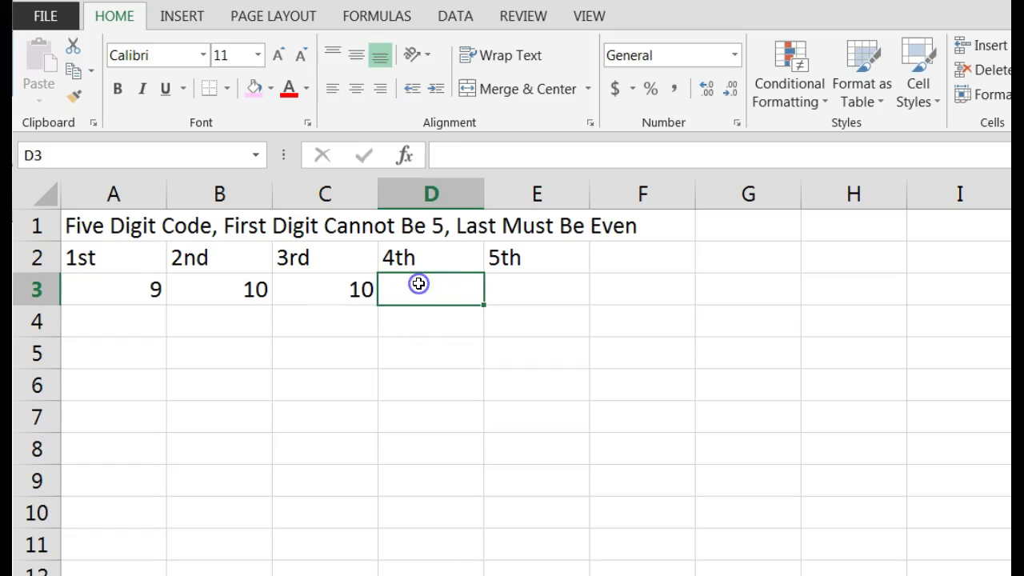
pyautogui.write('10')
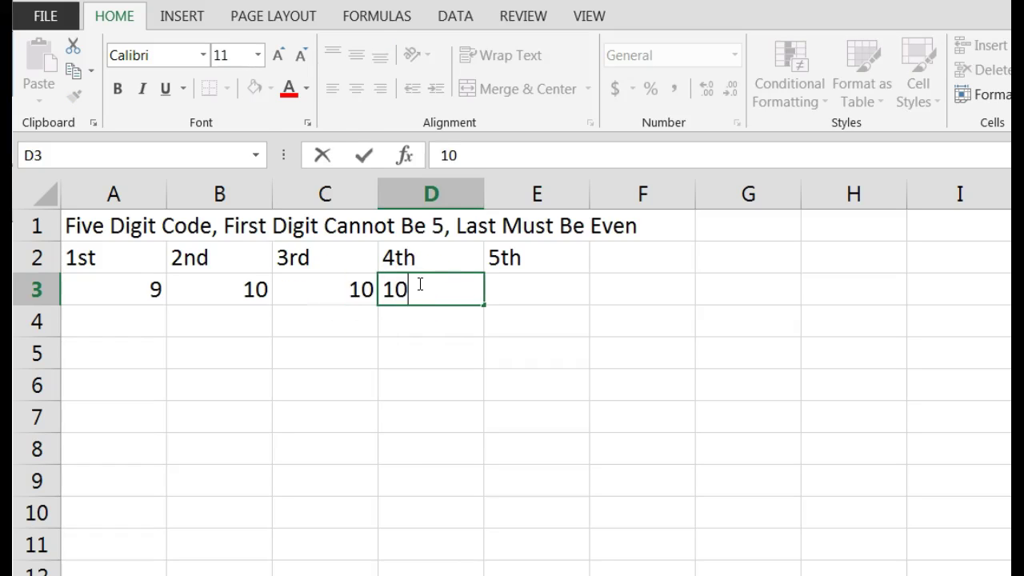
pyautogui.click(579, 292)
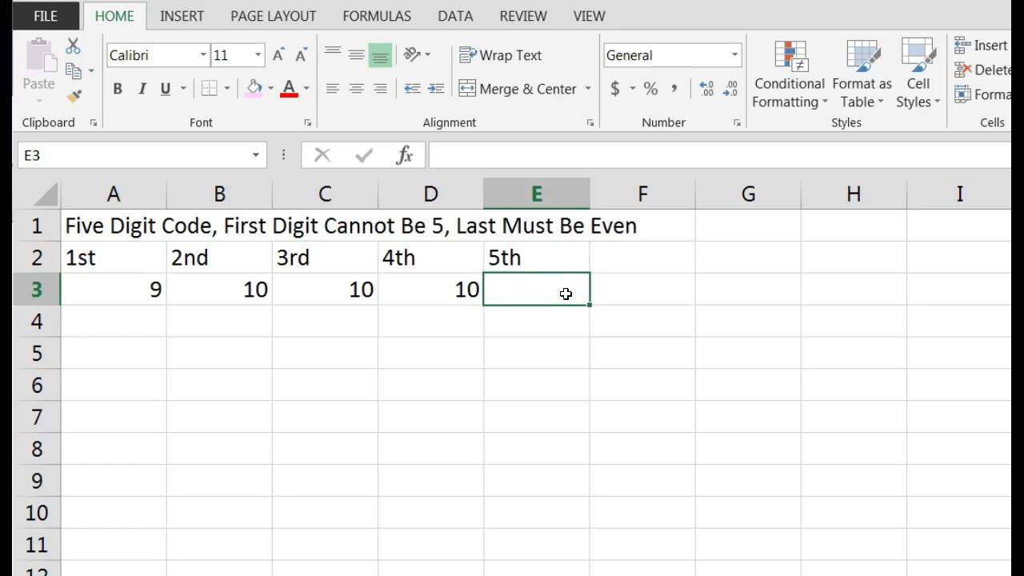
pyautogui.click(554, 274)
pyautogui.write('5')
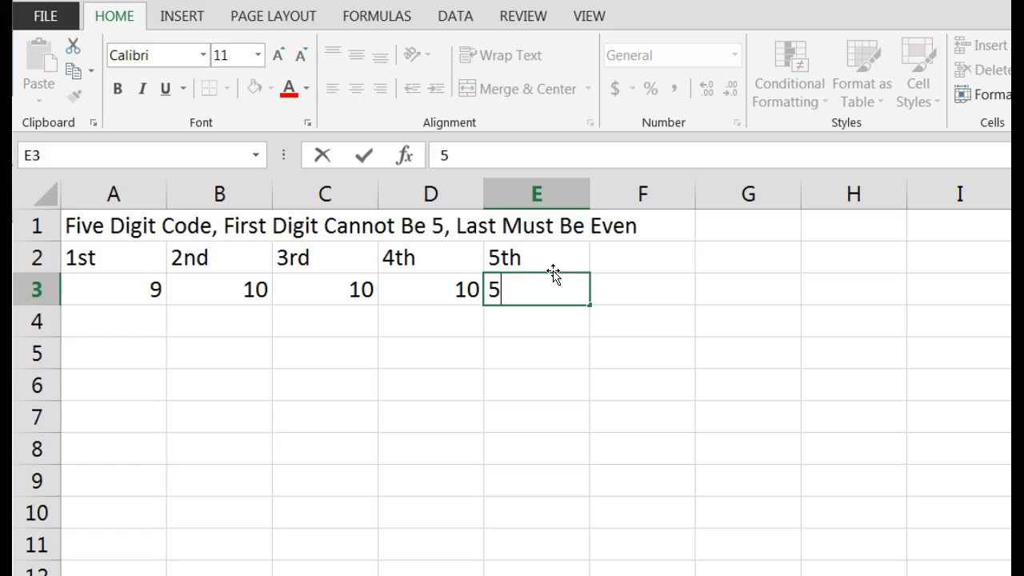
pyautogui.press('Return')
# Multiply the five digit counts in F3 with the formula =A3*B3*C3*D3*E3.
pyautogui.click(679, 291)
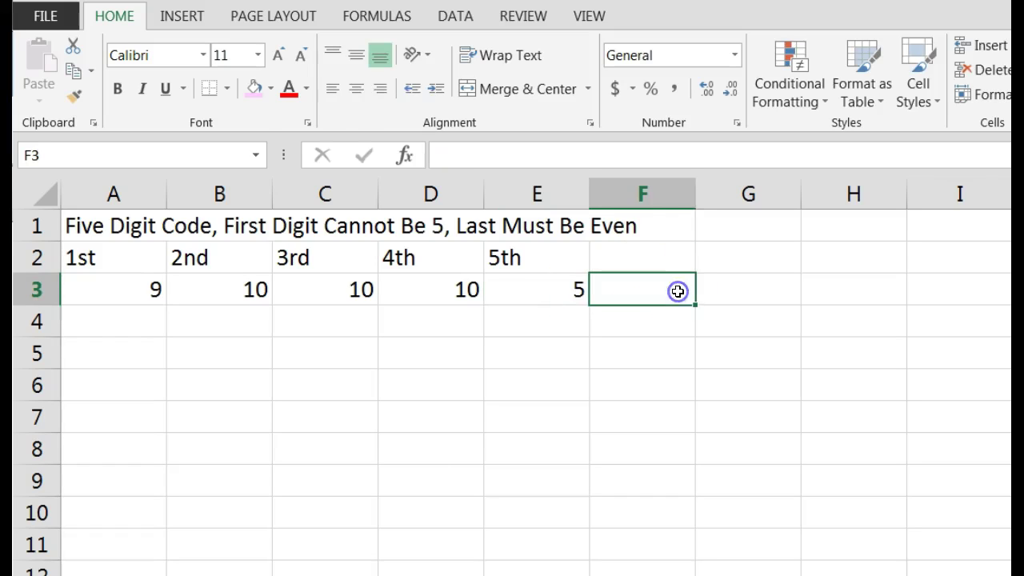
pyautogui.write('=')
pyautogui.click(338, 177)
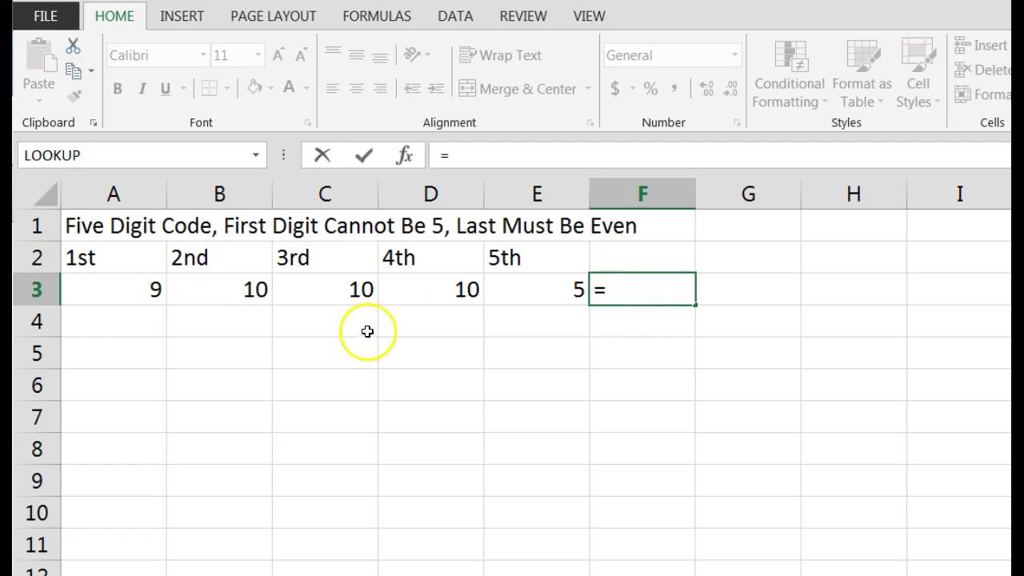
pyautogui.click(157, 292)
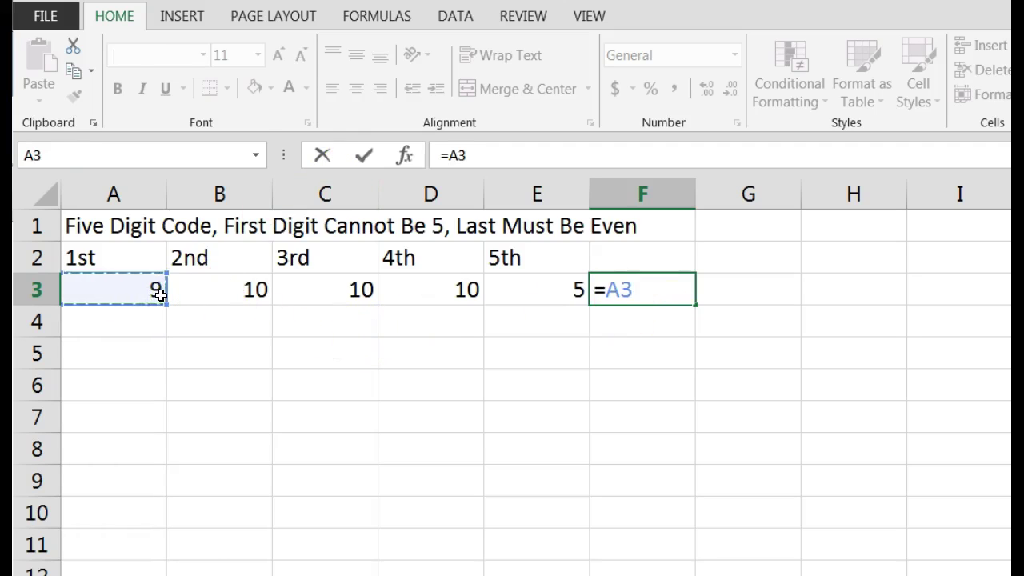
pyautogui.write('*')
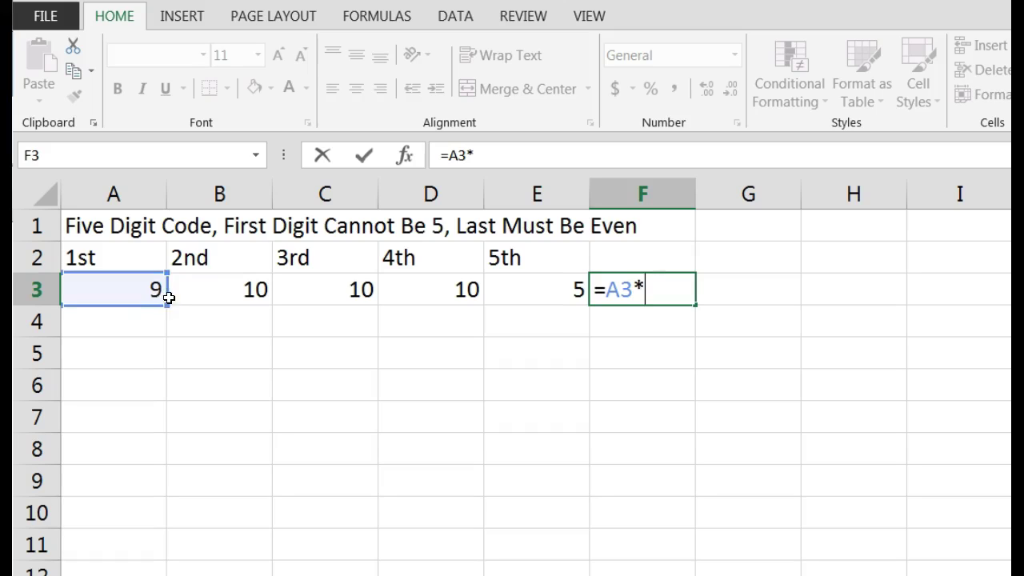
pyautogui.click(219, 292)
pyautogui.write('*')
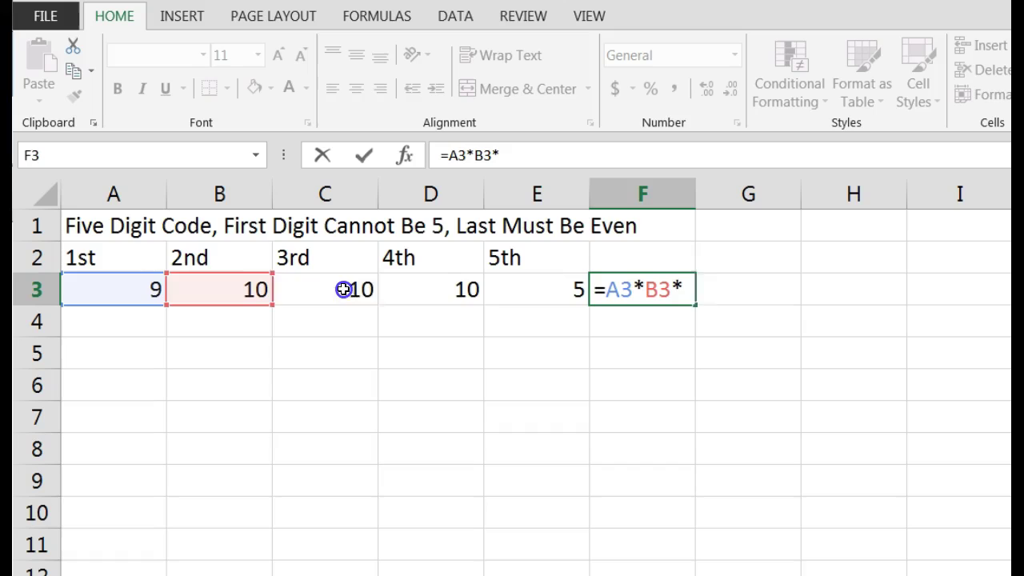
pyautogui.click(344, 290)
pyautogui.write('*')
pyautogui.click(453, 296)
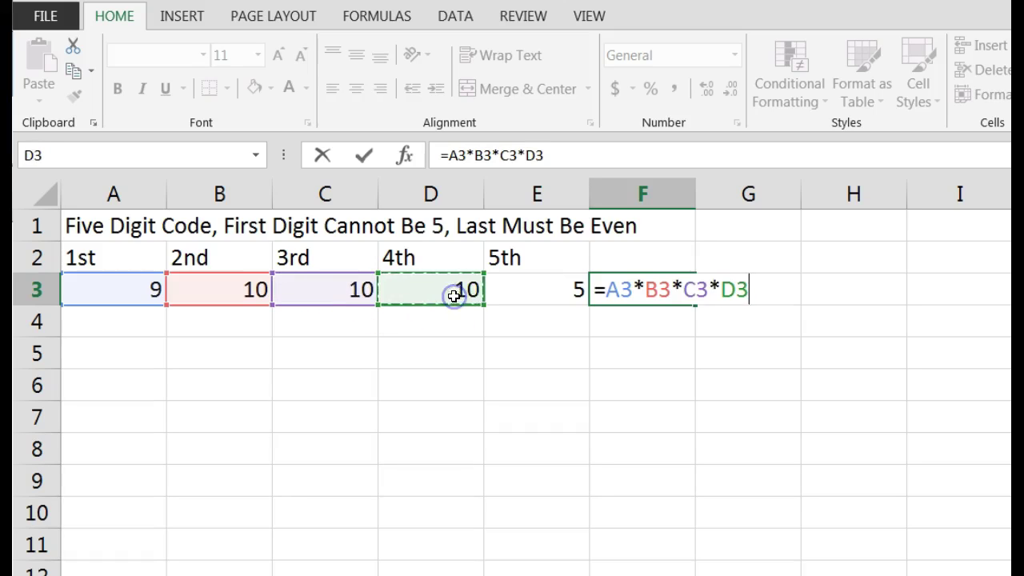
pyautogui.write('*')
pyautogui.click(513, 289)
pyautogui.write('*')
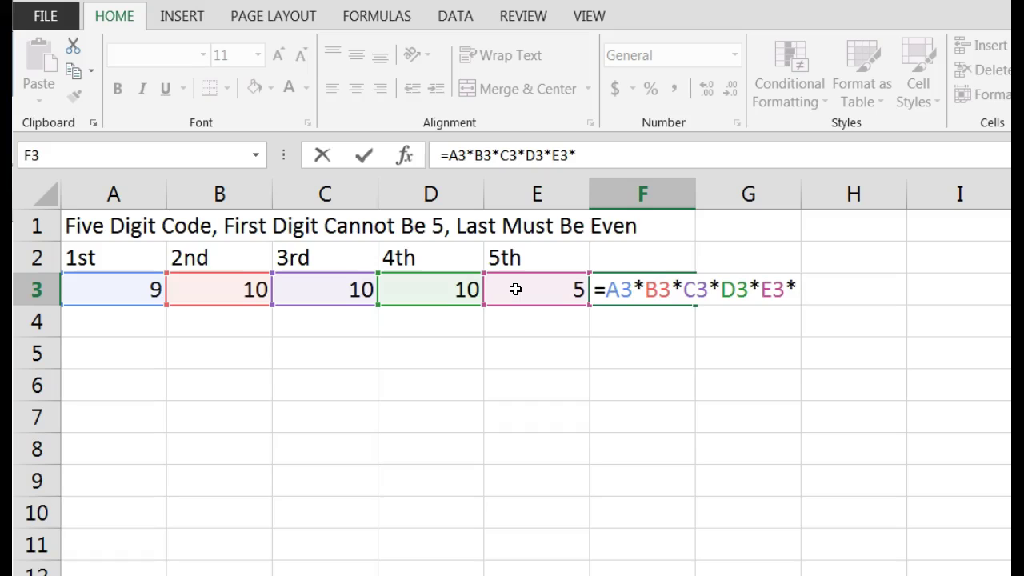
pyautogui.press('Return')
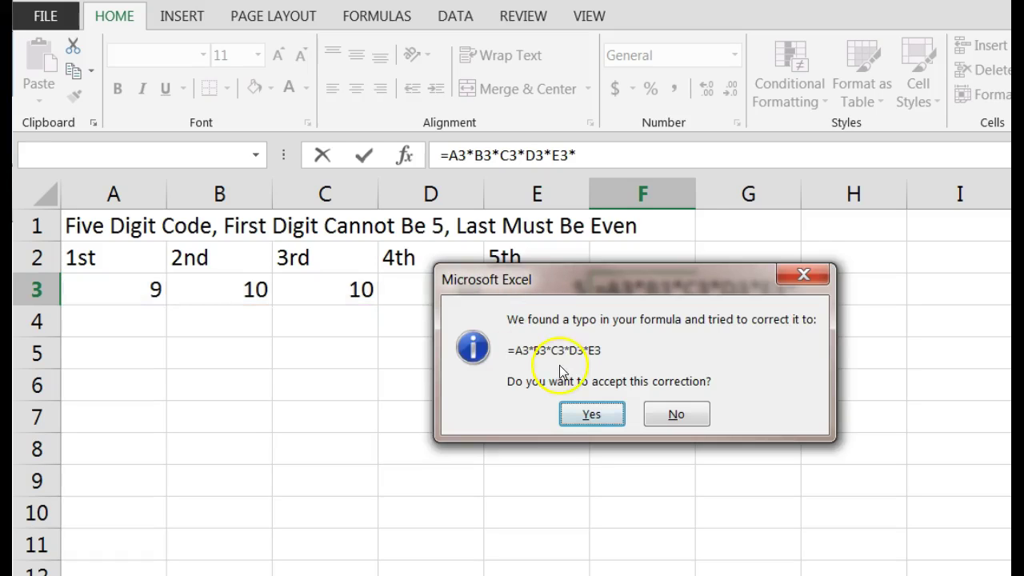
pyautogui.click(596, 416)
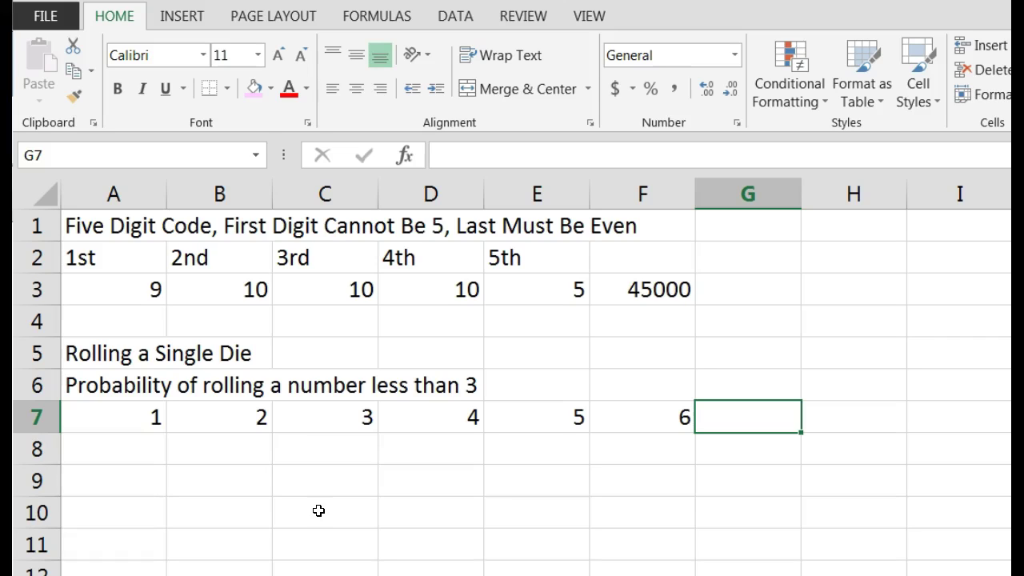
# Fill the die outcomes 1 and 2 in cells A7:B7 with the standard light green colour.
pyautogui.click(310, 492)
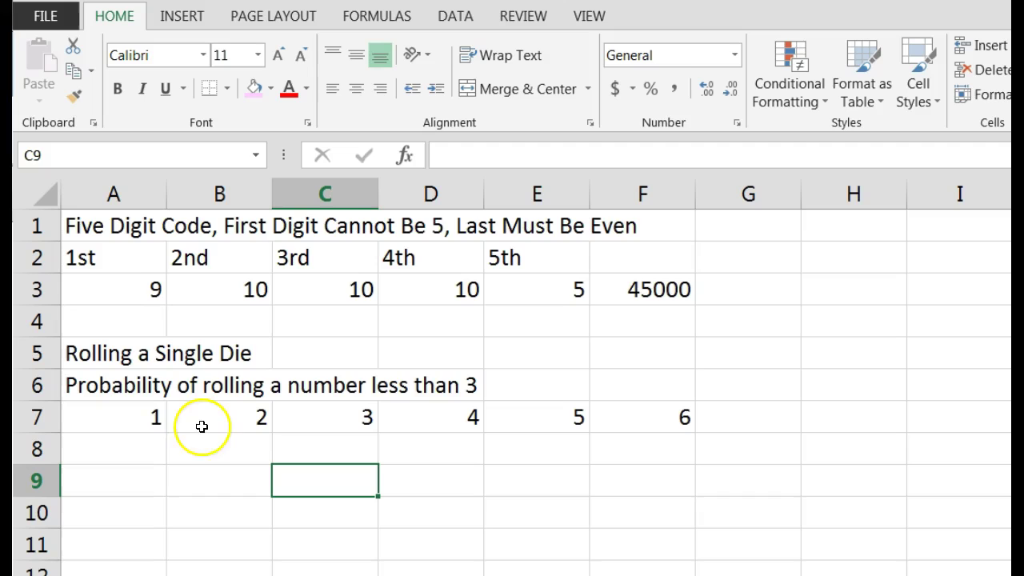
pyautogui.moveTo(134, 416); pyautogui.dragTo(200, 417)
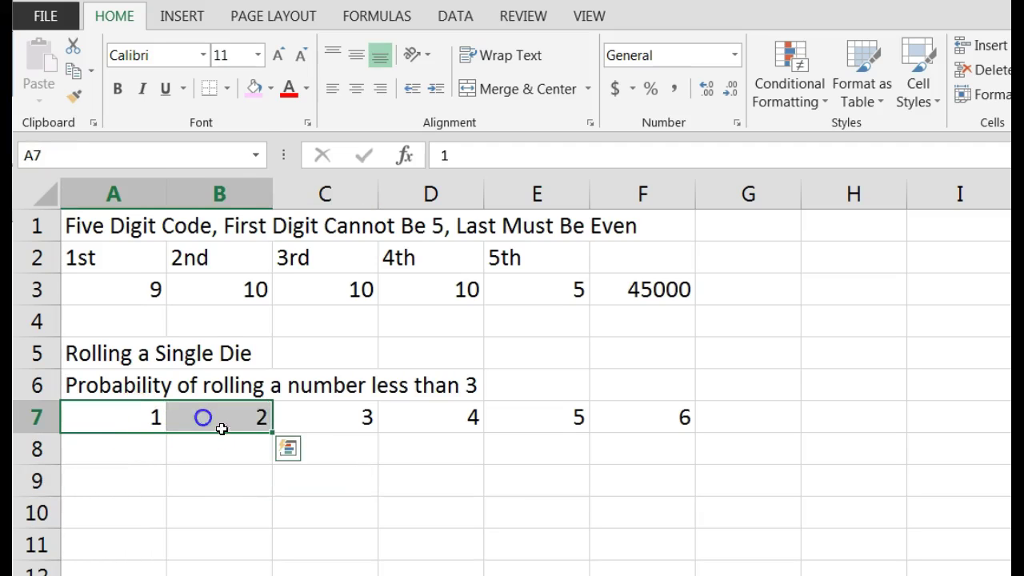
pyautogui.click(272, 94)
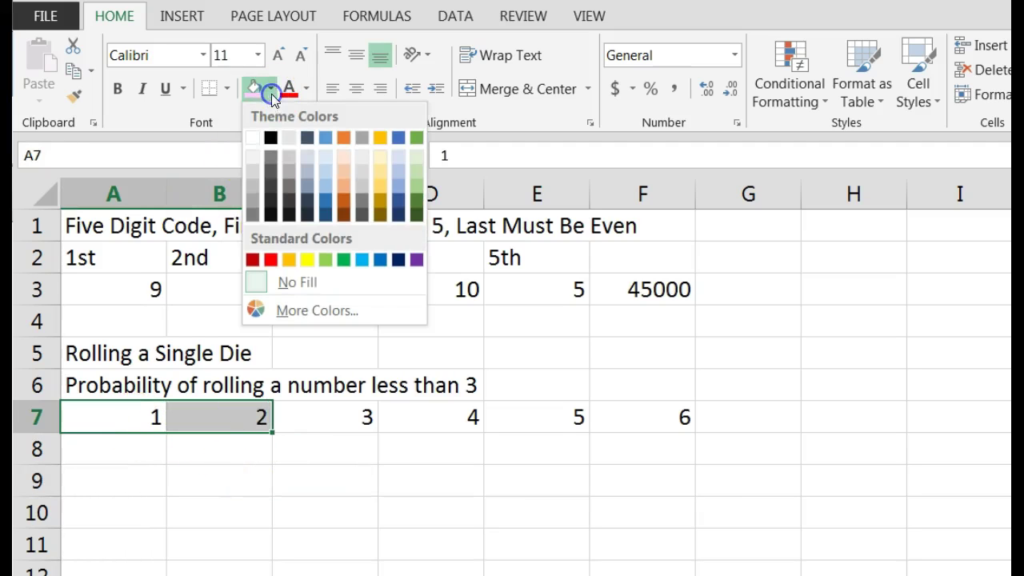
pyautogui.click(328, 267)
pyautogui.click(406, 499)
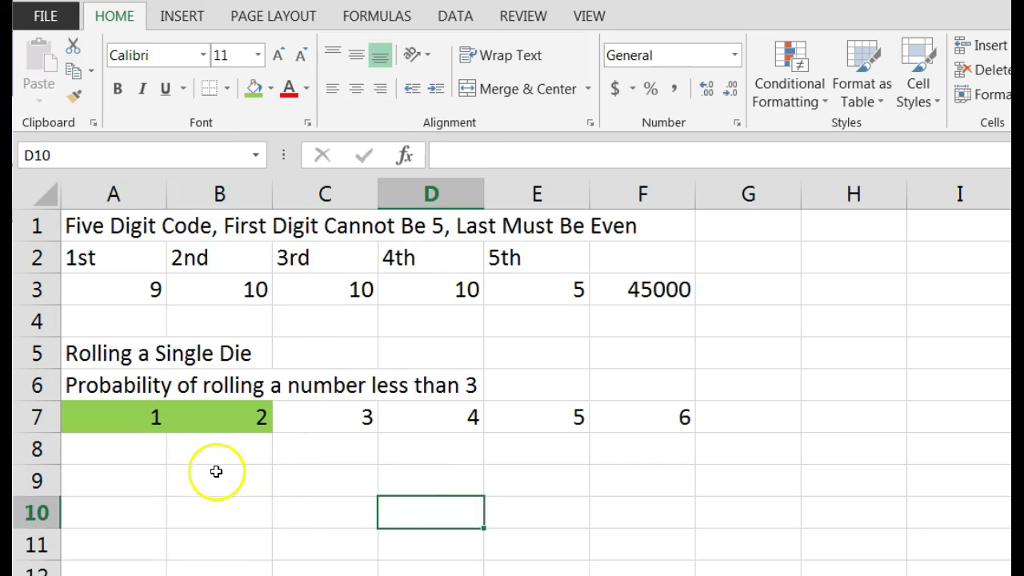
# Calculate the probability of rolling less than 3 in cell A9 with the formula =2/6.
pyautogui.click(132, 478)
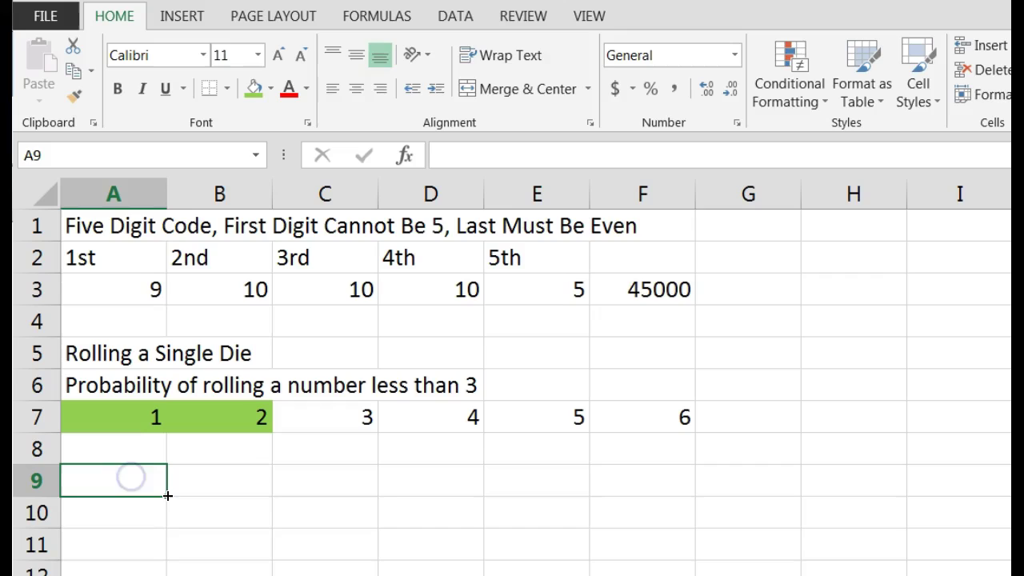
pyautogui.write('=')
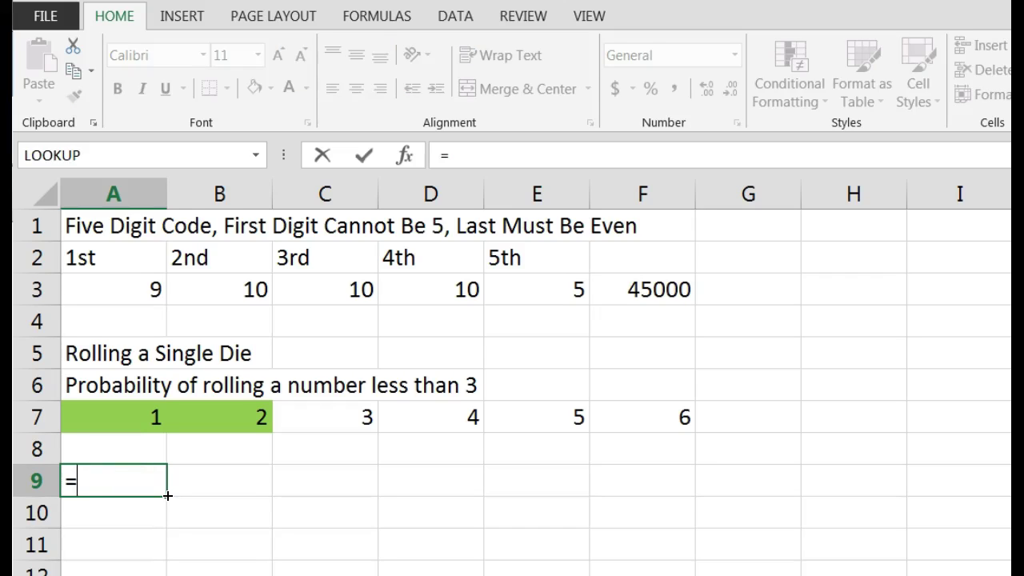
pyautogui.write('2')
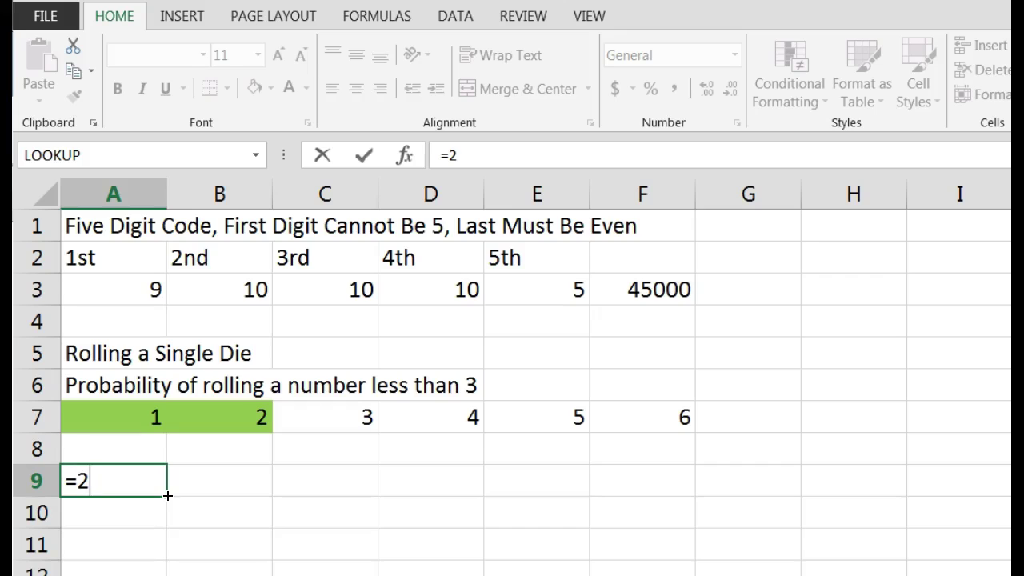
pyautogui.write('/6')
pyautogui.press('Return')
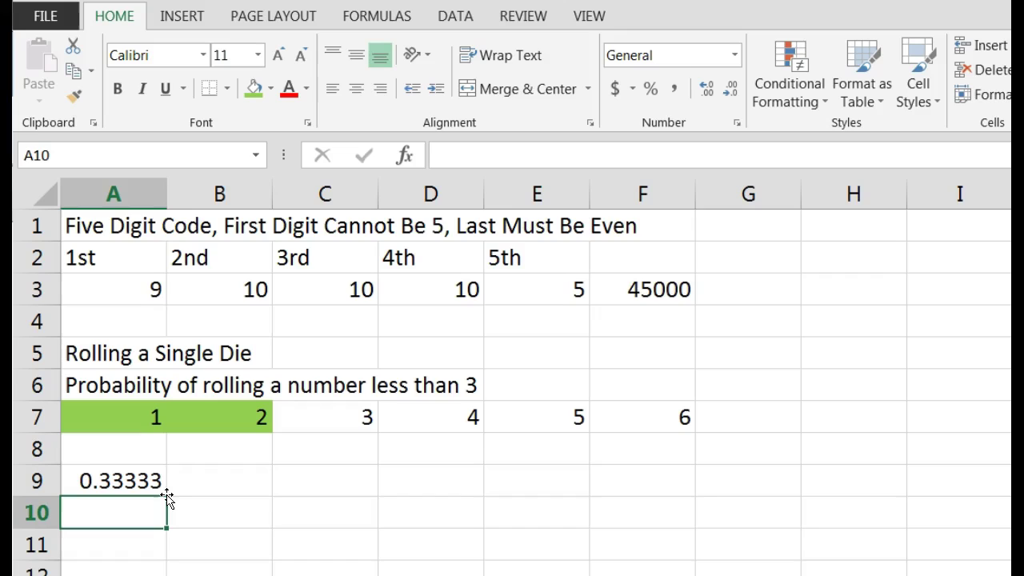
pyautogui.click(170, 498)
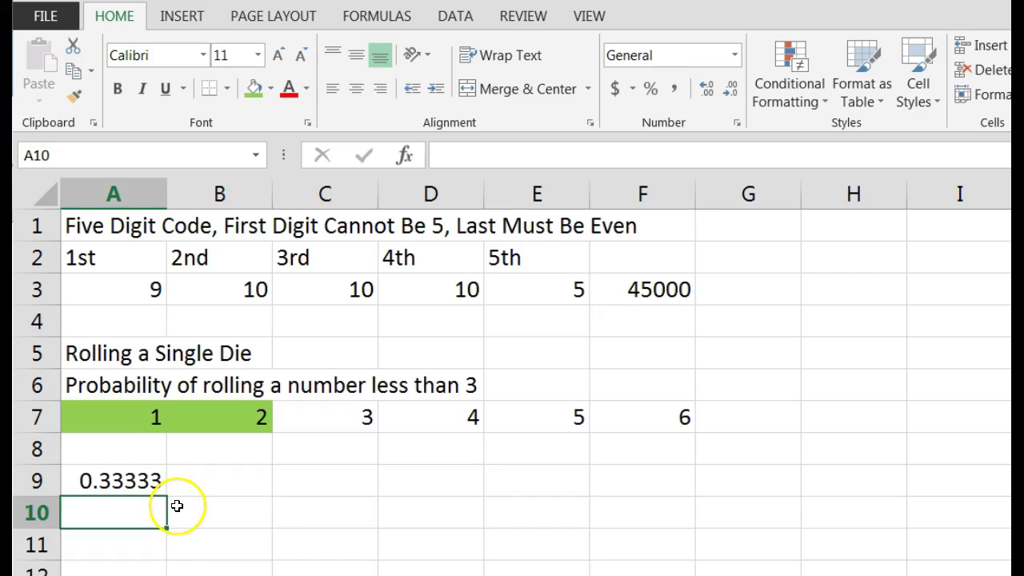